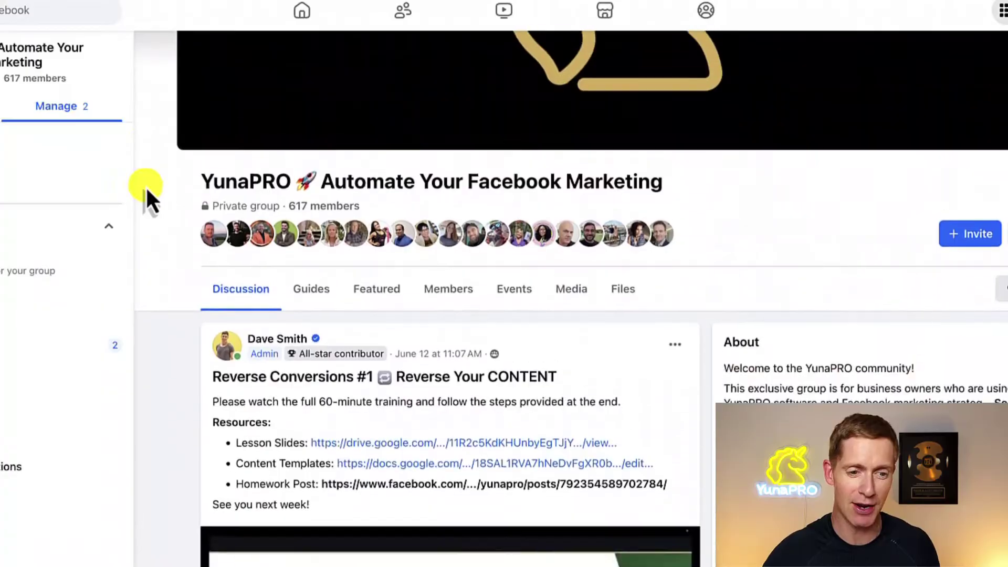
scroll(174, 185, up, 1)
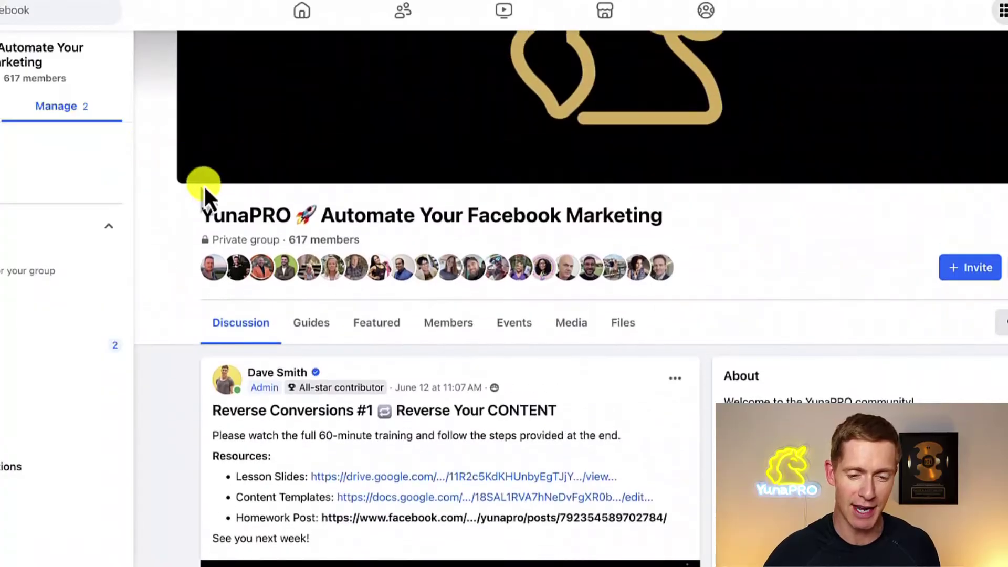
scroll(273, 234, down, 2)
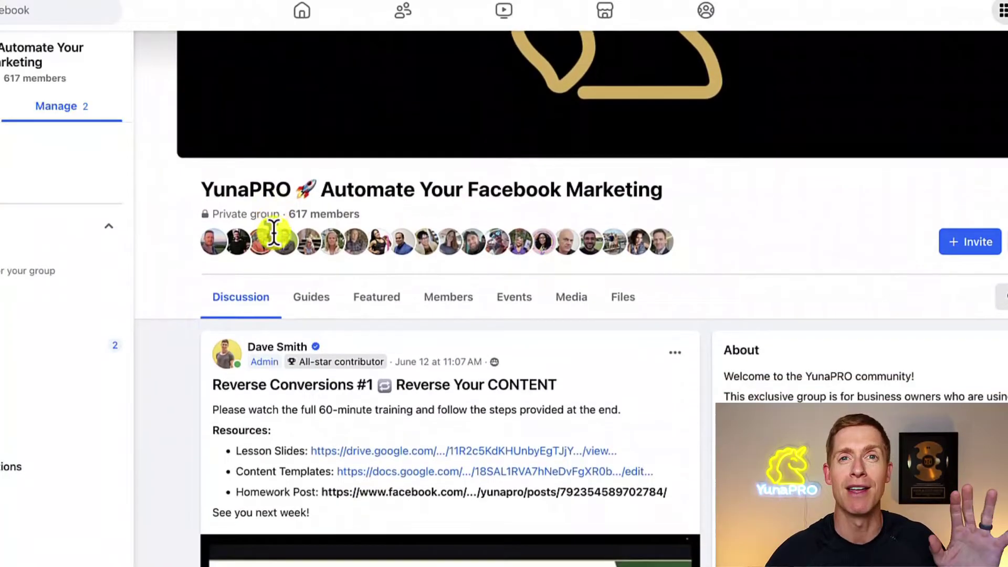
scroll(273, 233, down, 5)
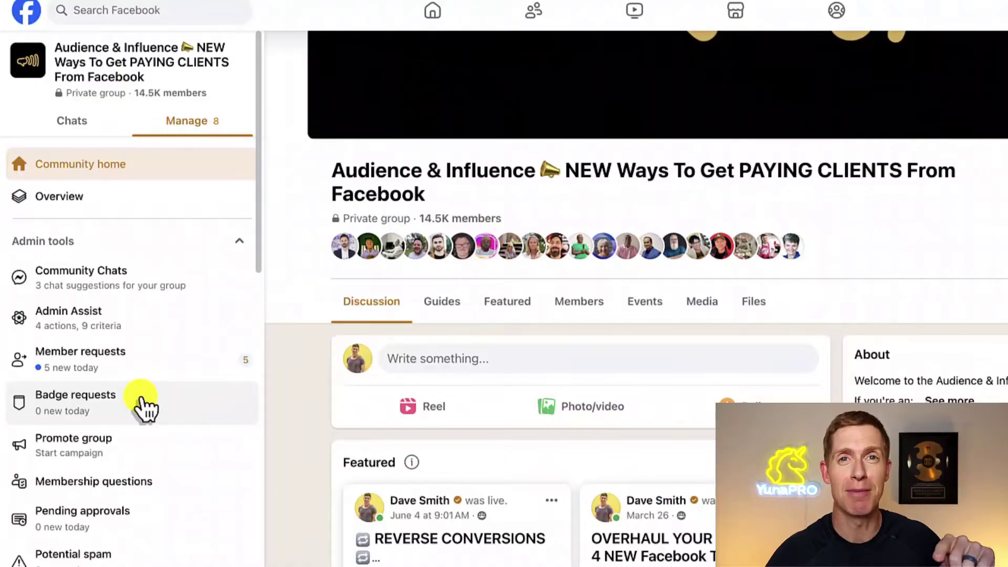
- Open the Audience & Influence group's engagement insights and examine the charts of popular days and popular times
scroll(143, 404, down, 1)
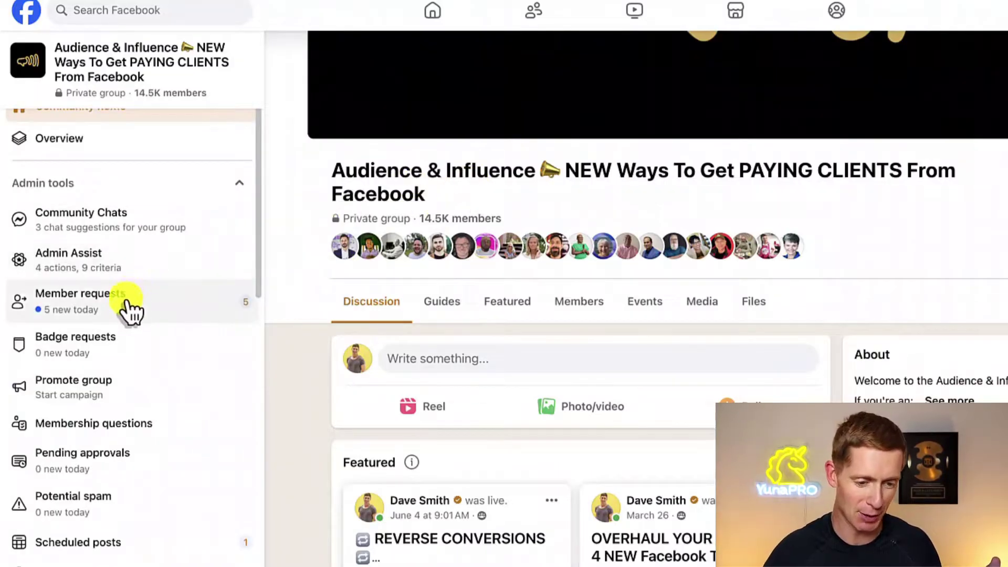
scroll(129, 309, down, 7)
scroll(127, 310, down, 4)
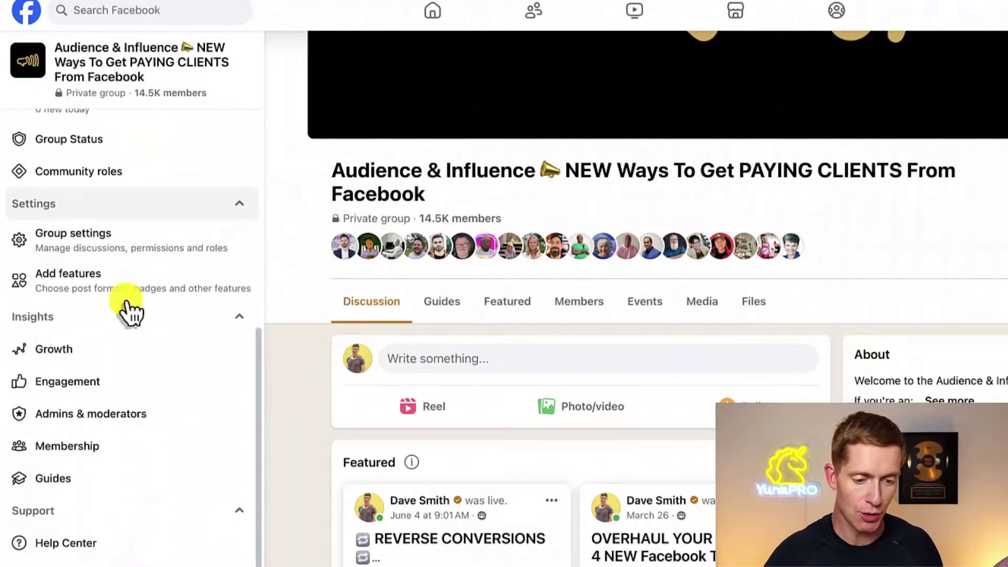
click(53, 354)
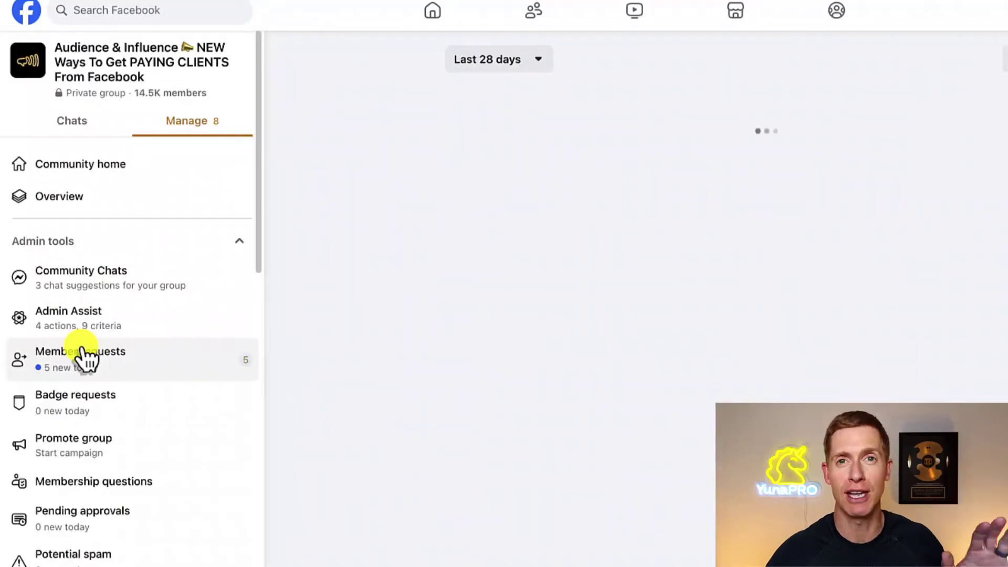
scroll(432, 378, down, 10)
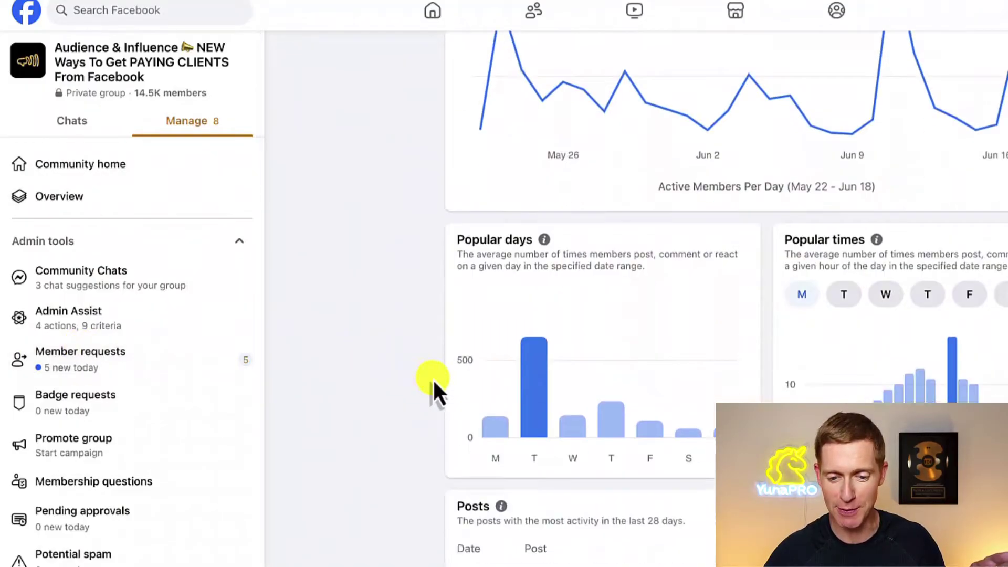
scroll(433, 378, down, 1)
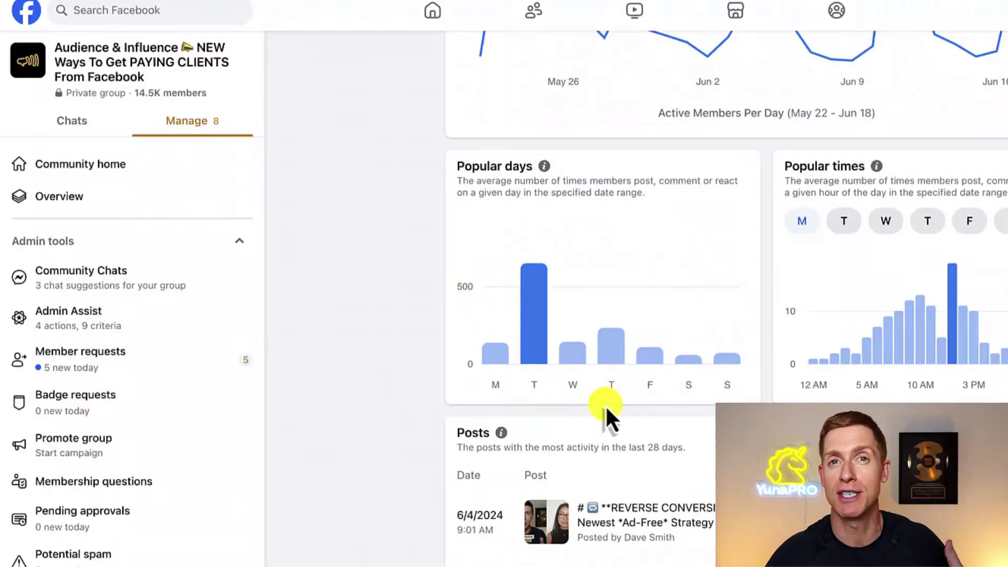
mouse_move(898, 351)
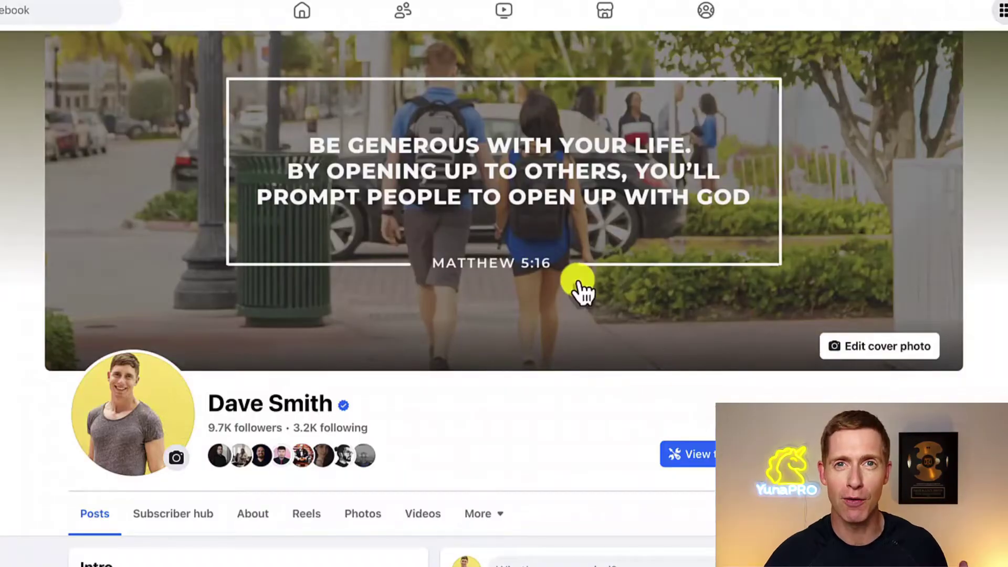
- Check the profile's additional options for the professional mode setting and close the list without changing it
scroll(581, 288, down, 3)
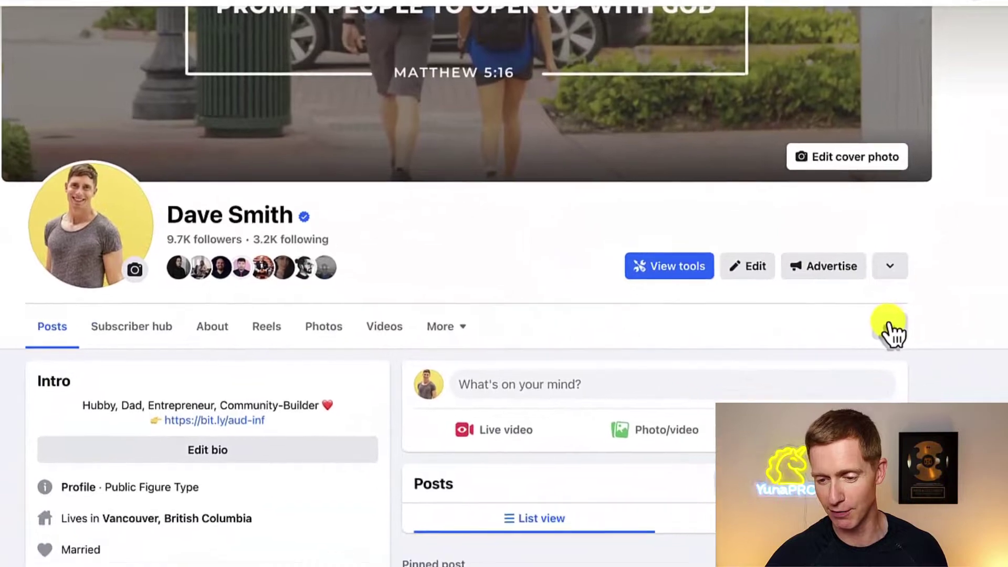
click(921, 346)
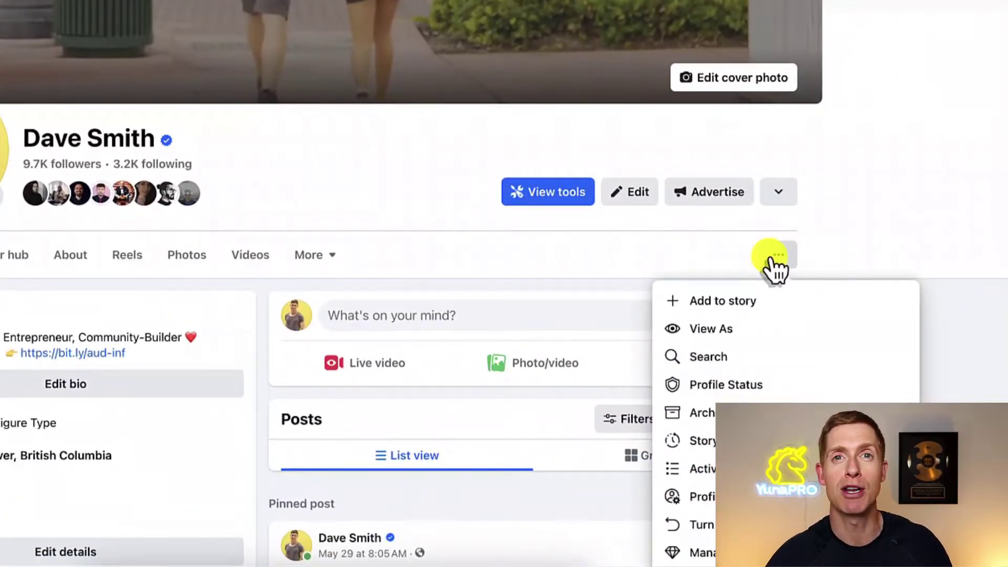
scroll(775, 270, down, 2)
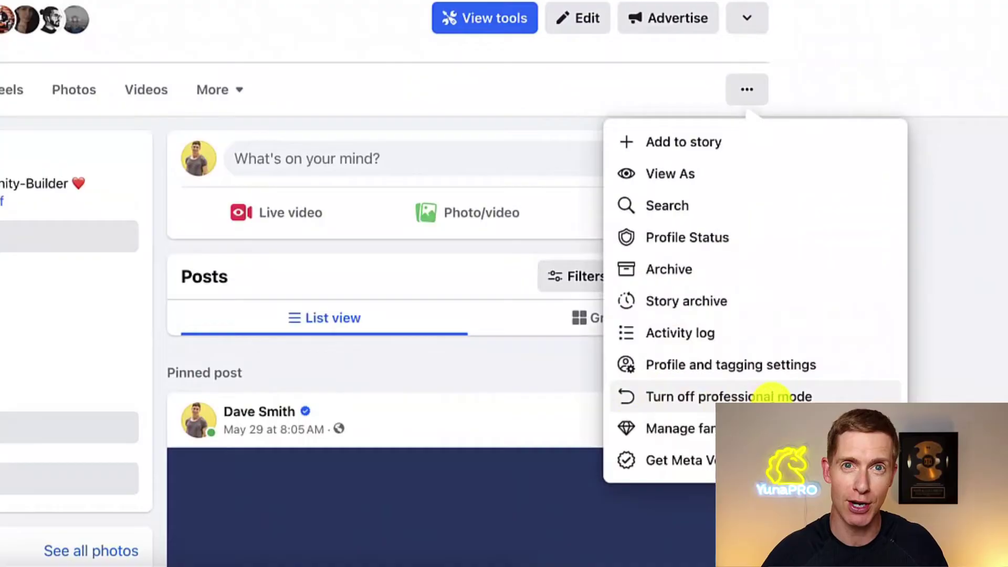
click(836, 96)
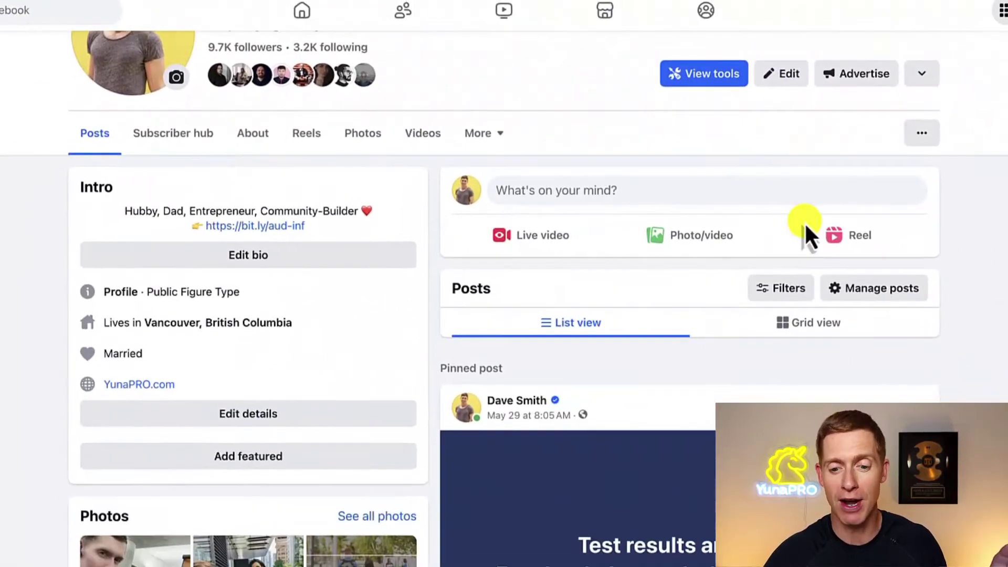
- Start a new post on the profile and check its option for scheduling from Meta Business Suite
click(601, 210)
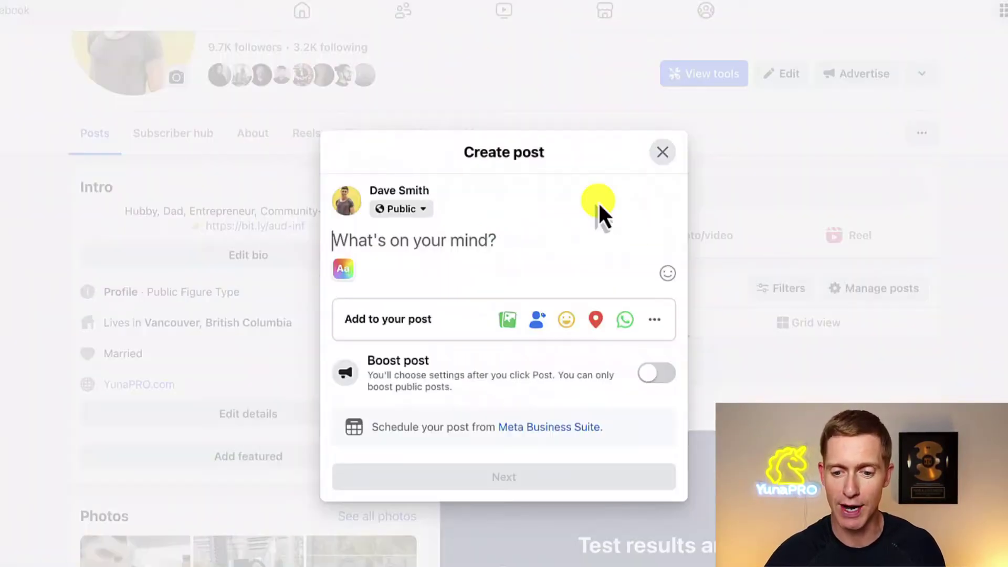
click(523, 431)
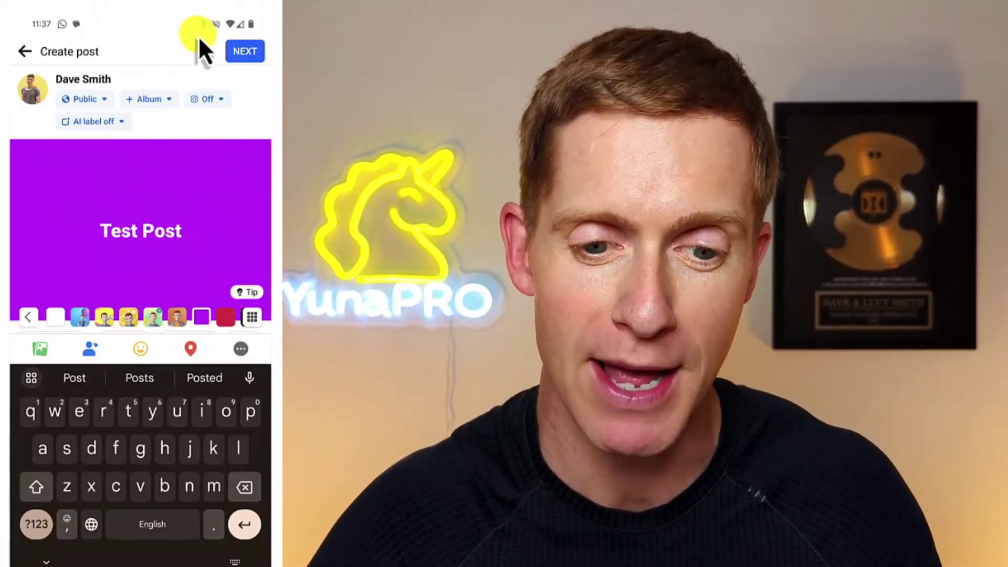
- Schedule the "Test Post" with the purple background for Tuesday, June 25 at 1:38 p.m. from its post settings
click(242, 57)
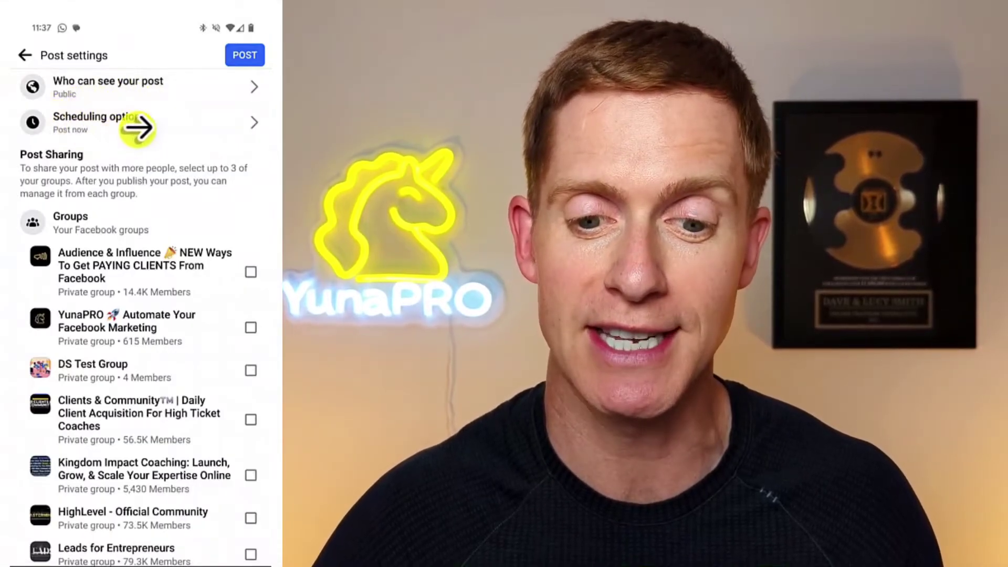
click(71, 132)
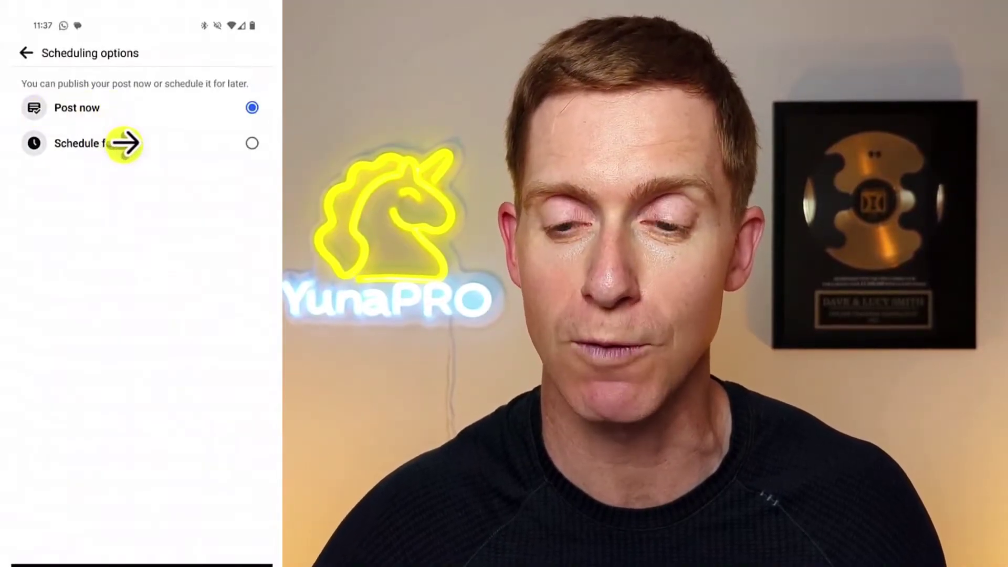
click(124, 143)
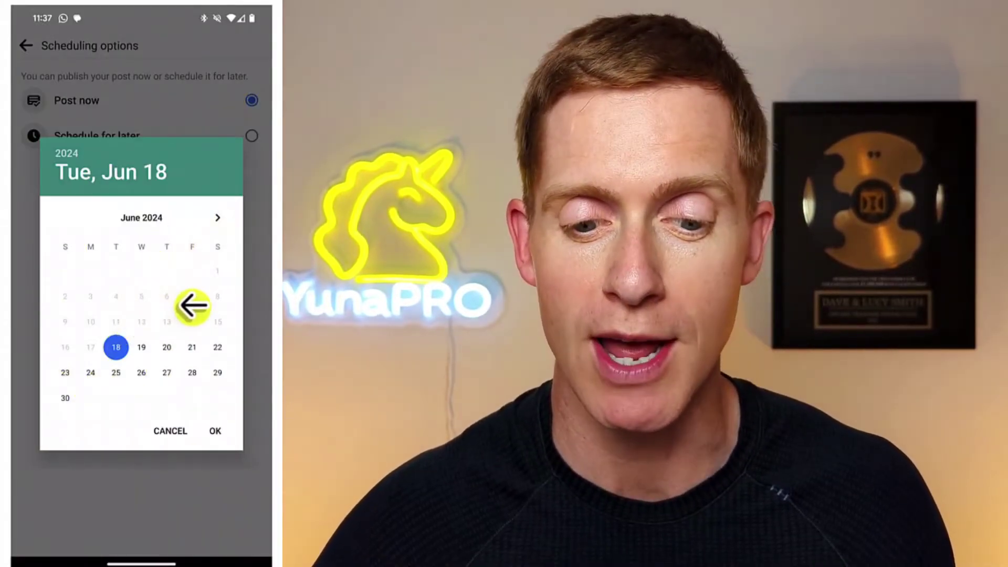
click(215, 431)
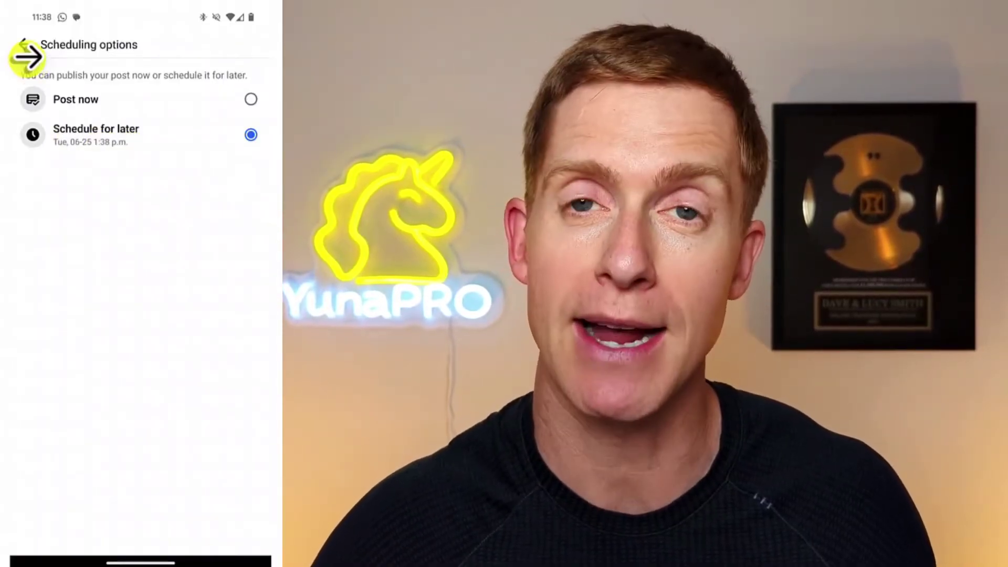
click(24, 46)
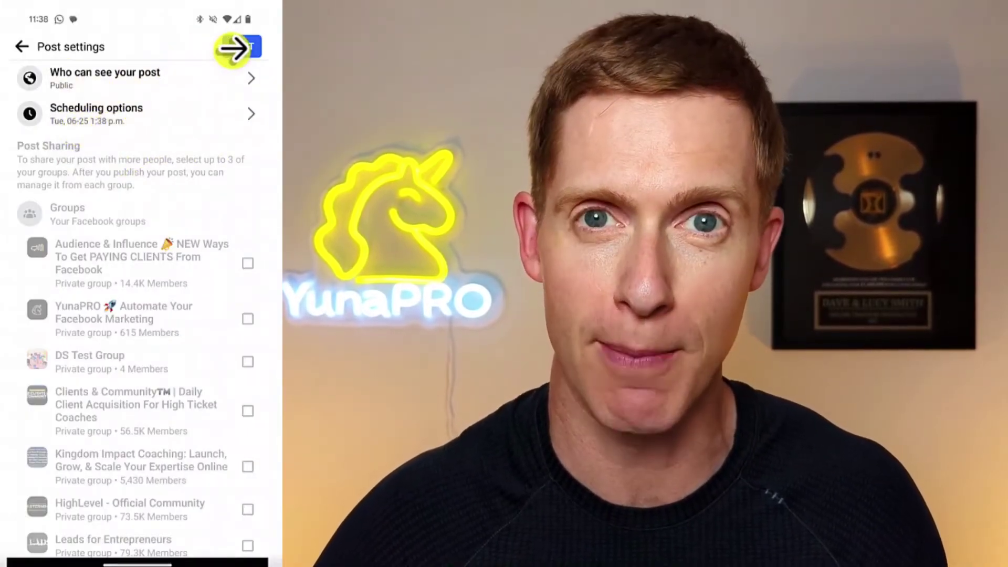
click(247, 47)
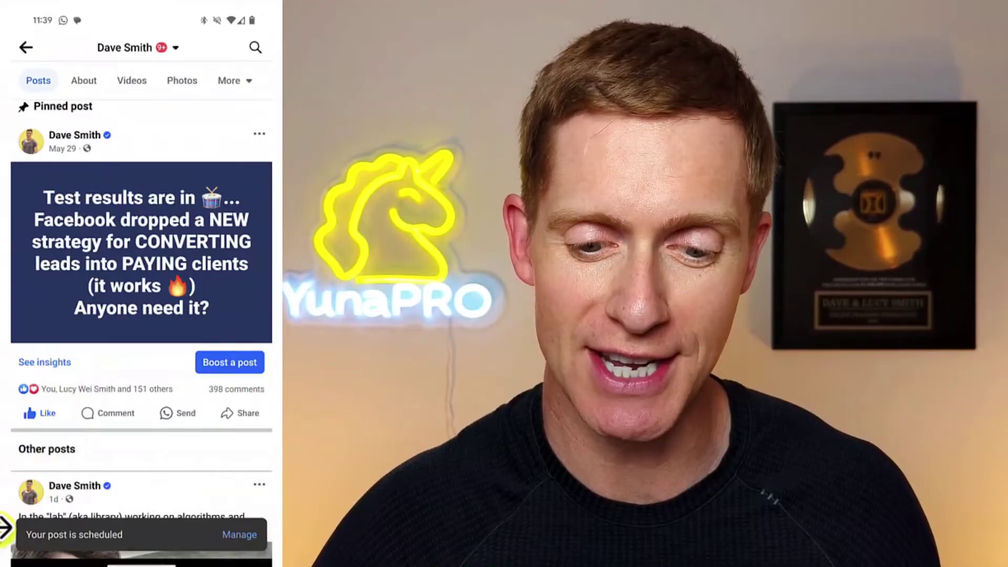
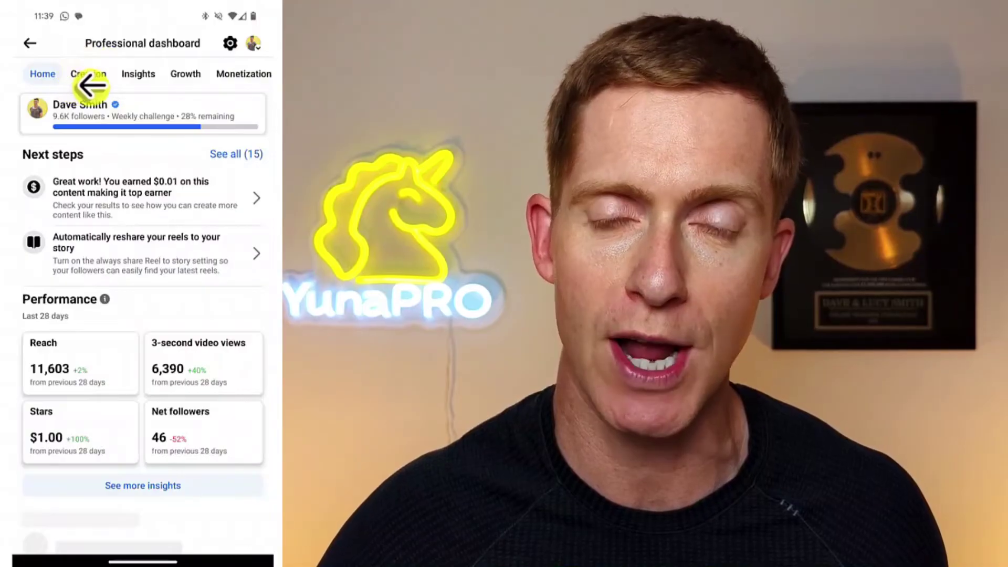
- View the scheduled posts in the creation section of the professional dashboard
click(88, 74)
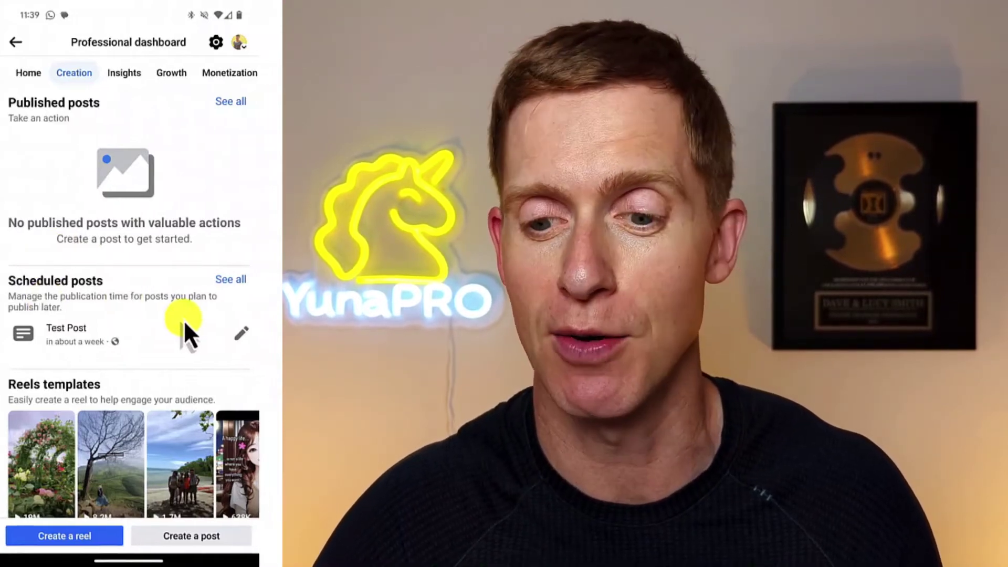
click(186, 323)
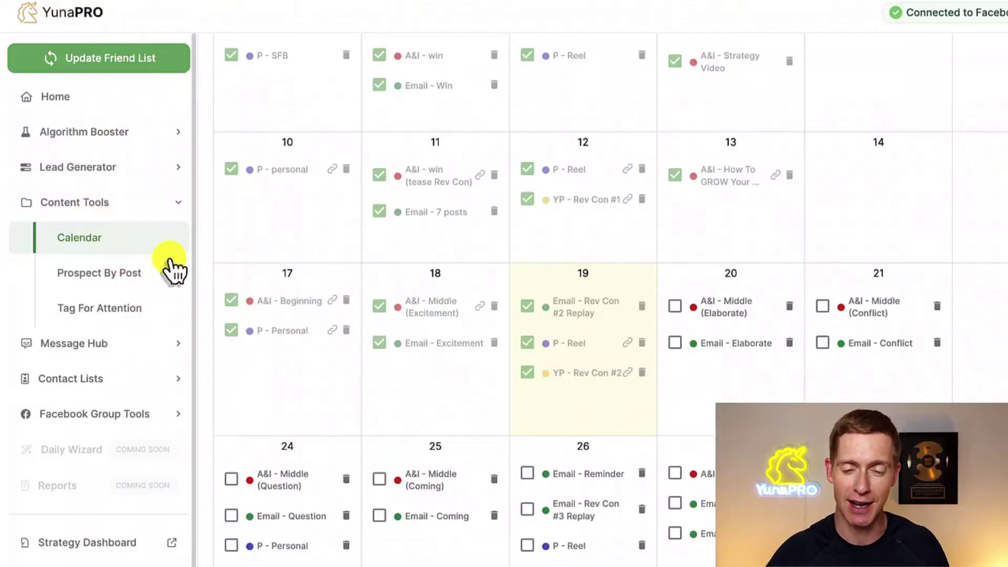
- Open the "A&I - Middle (Conflict)" post on June 21 in the YunaPRO calendar, copy its full contents and close it
click(869, 309)
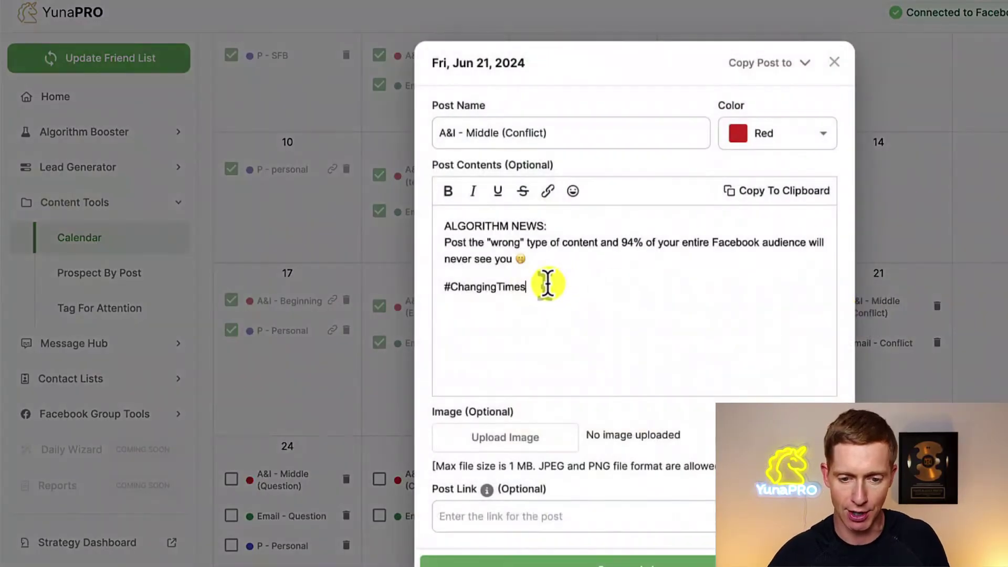
drag(547, 284, 437, 241)
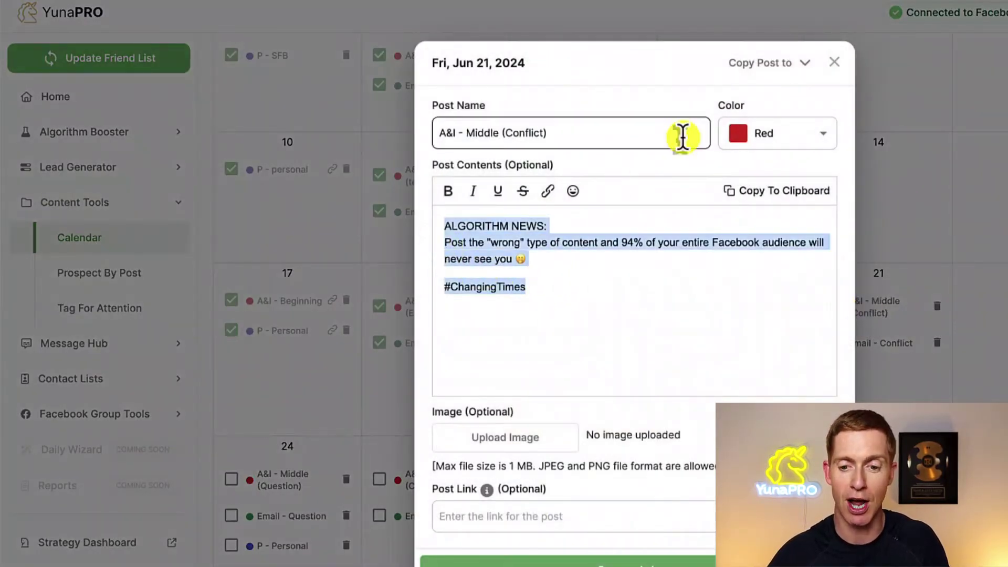
click(834, 62)
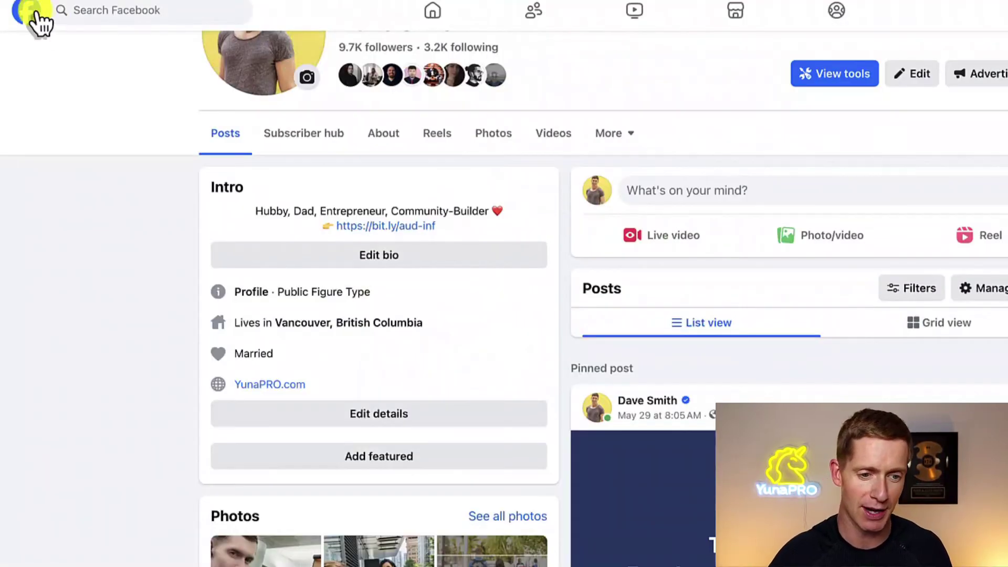
- Switch to Facebook and create a post in the Audience & Influence group with the copied "ALGORITHM NEWS" text on a solid purple background
click(29, 13)
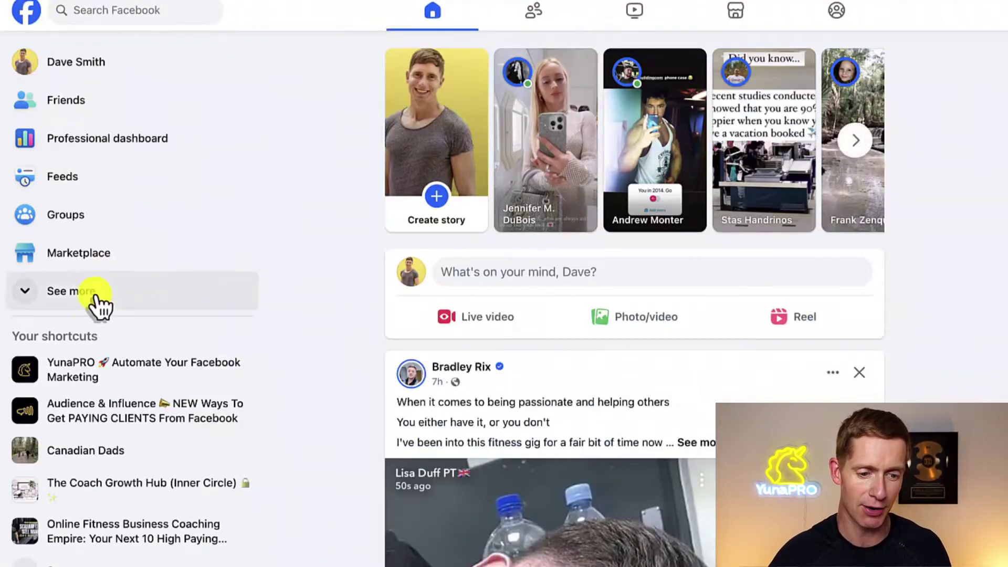
click(72, 412)
click(423, 359)
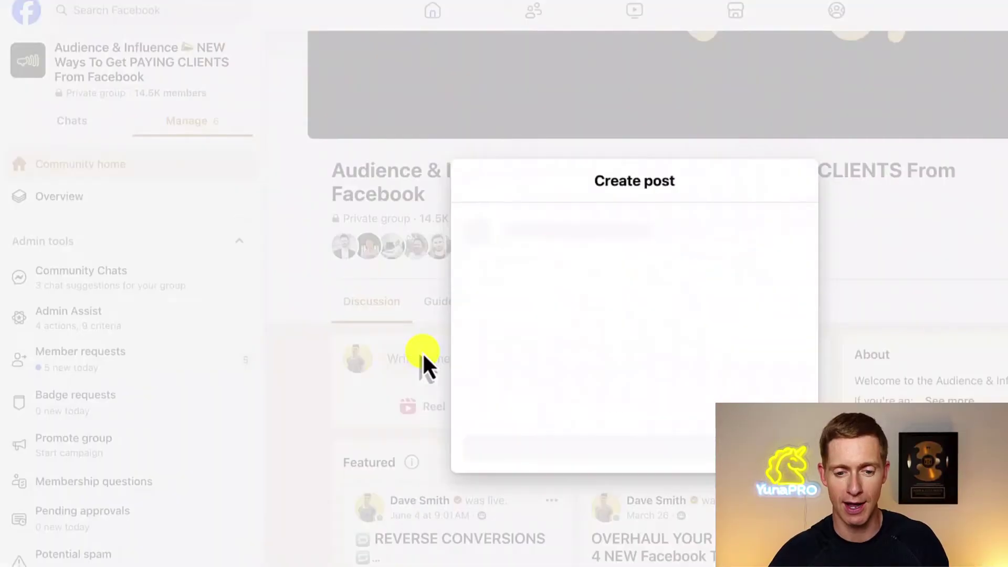
text(ALGORITHM NEWS: Post the "wrong" type of content and 94% of your entire Facebook audience will never see you 😳 #ChangingTimes)
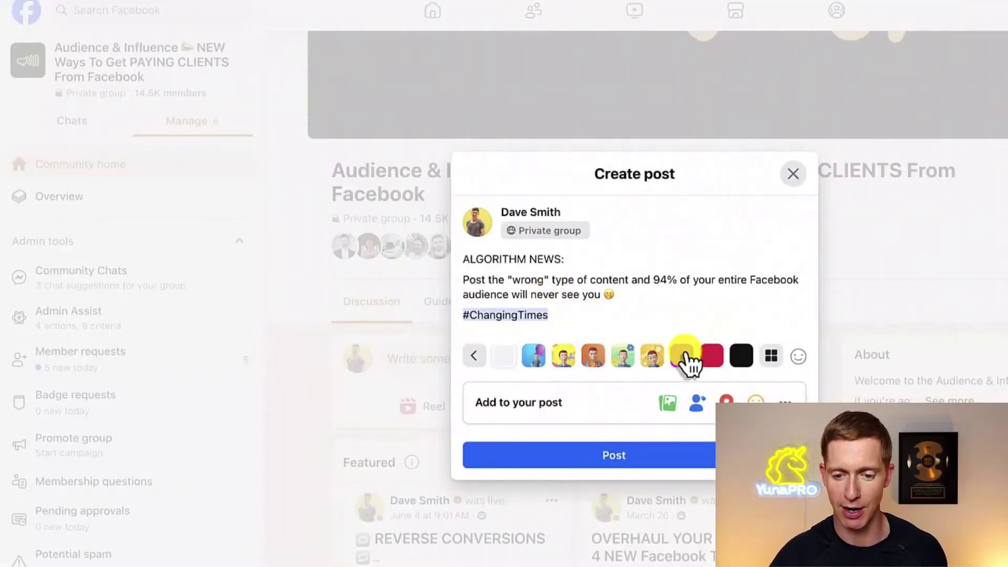
click(684, 354)
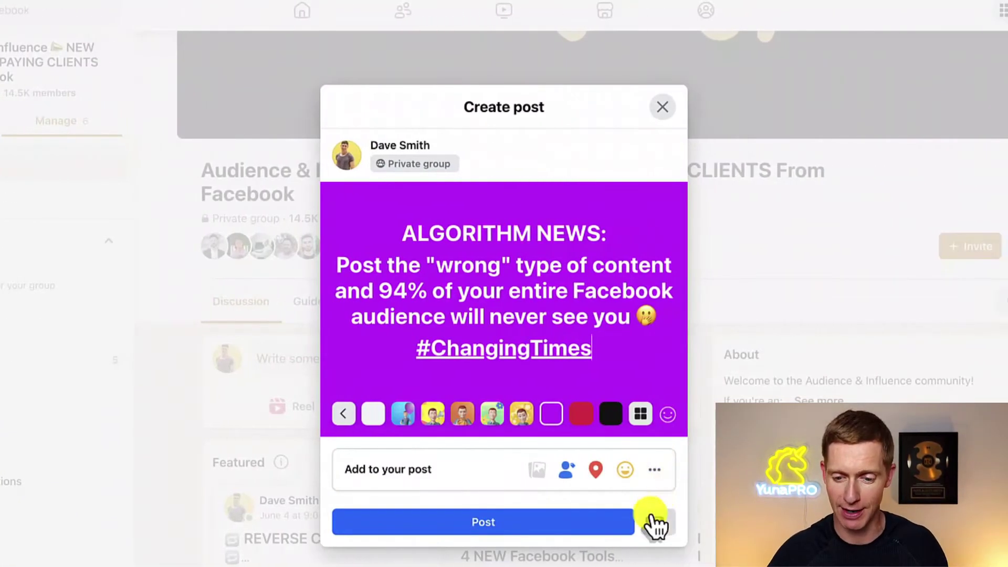
- Schedule the "ALGORITHM NEWS" group post for June 21, 2024 at 5:00 AM
click(656, 522)
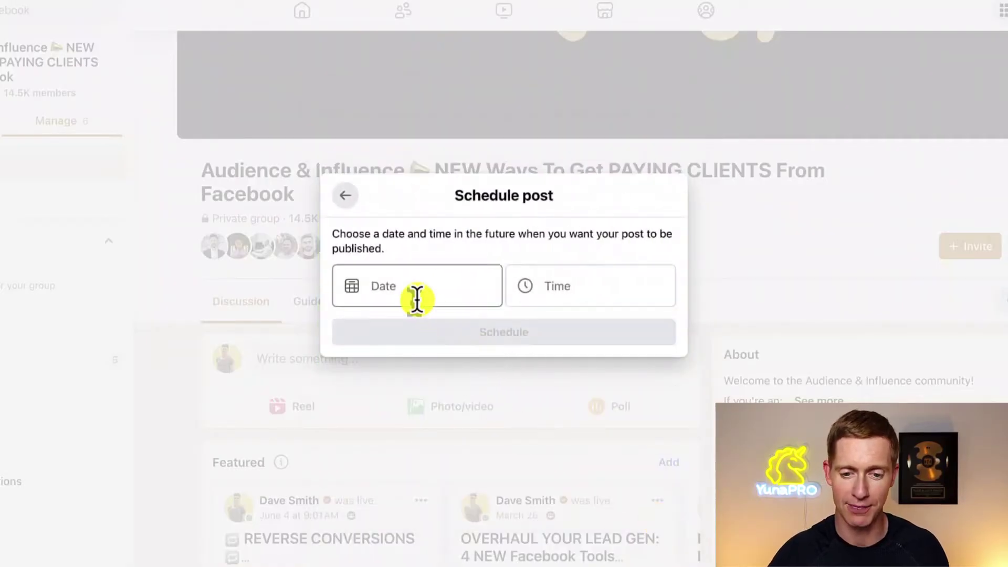
click(404, 286)
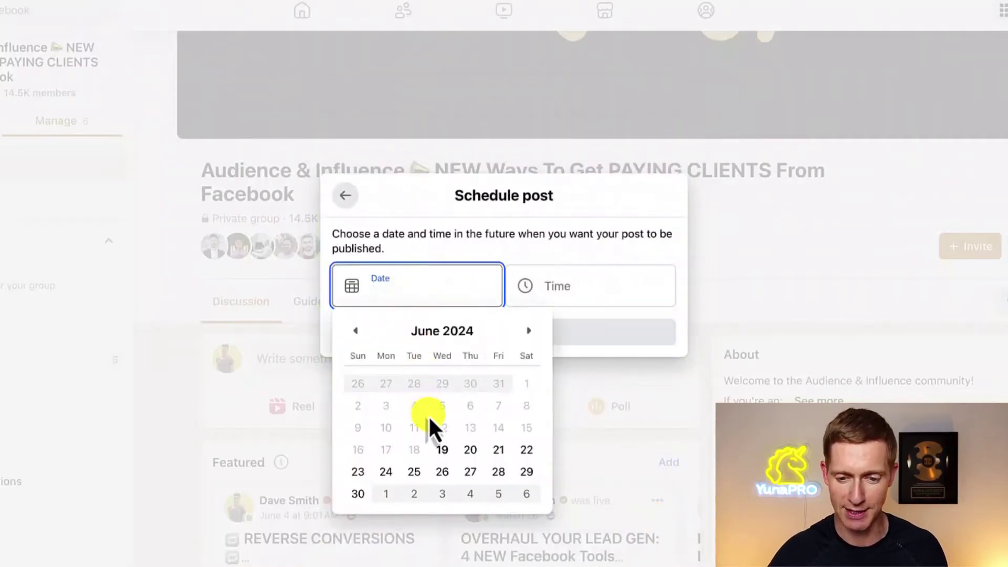
click(499, 451)
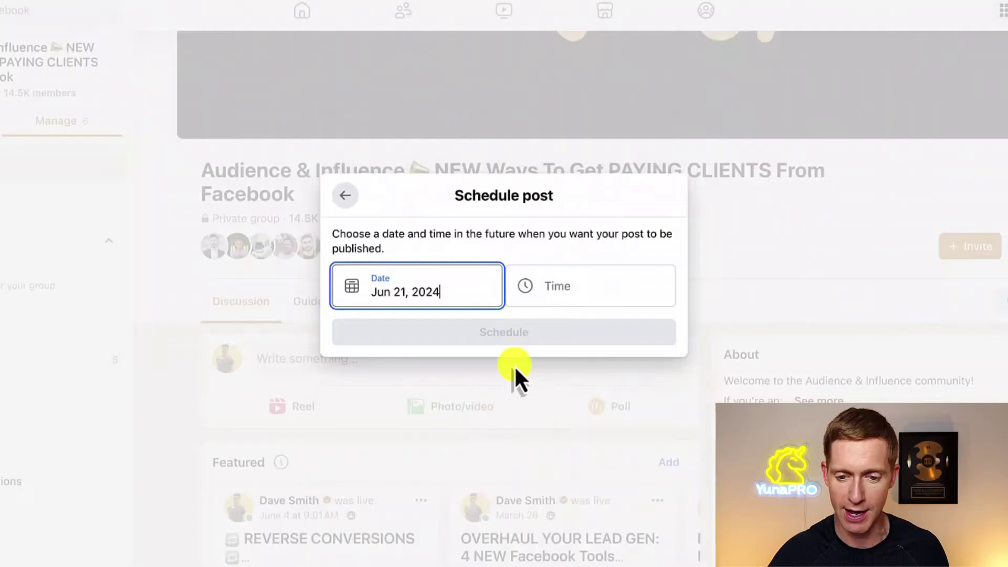
click(551, 288)
scroll(564, 378, down, 10)
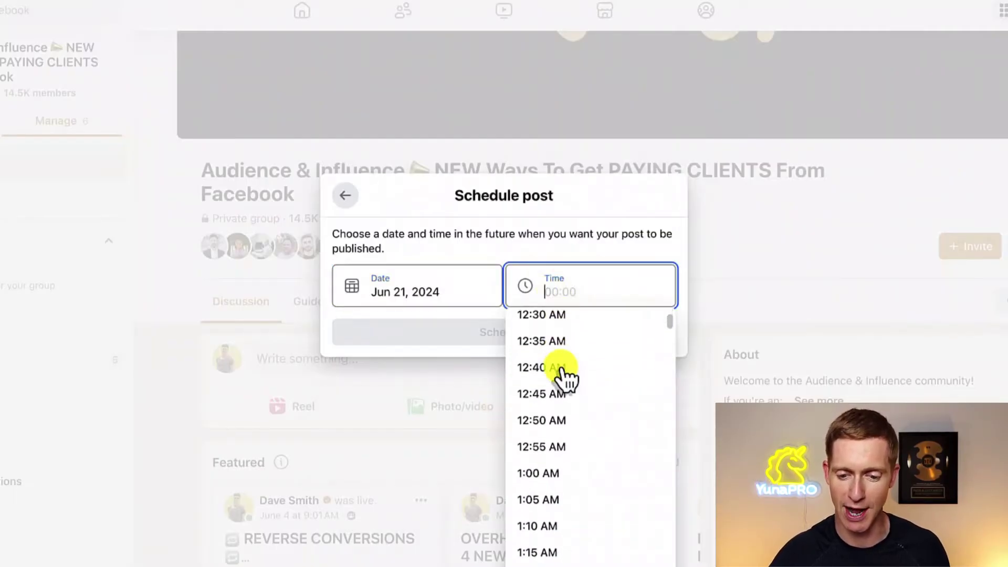
scroll(565, 378, down, 15)
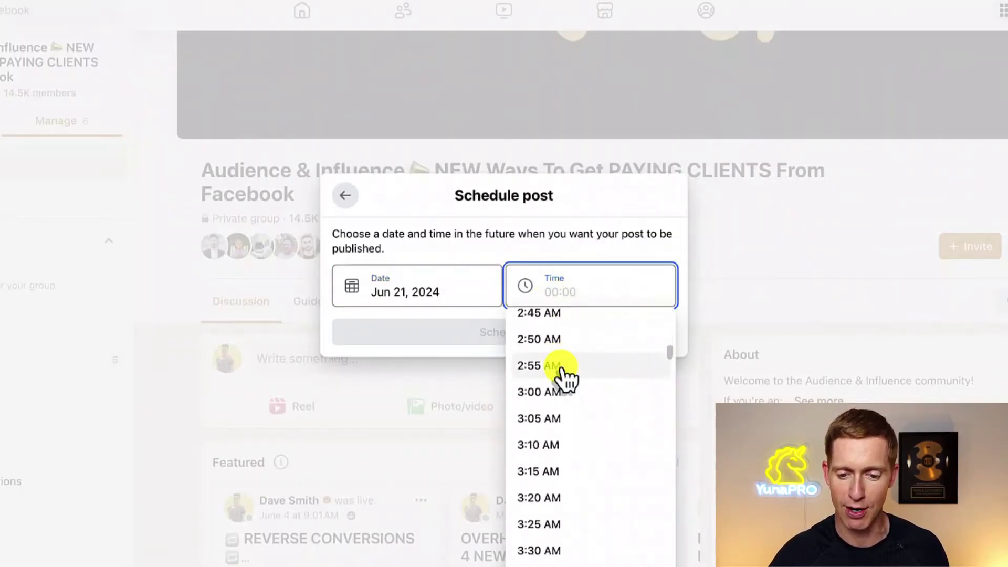
scroll(561, 374, down, 5)
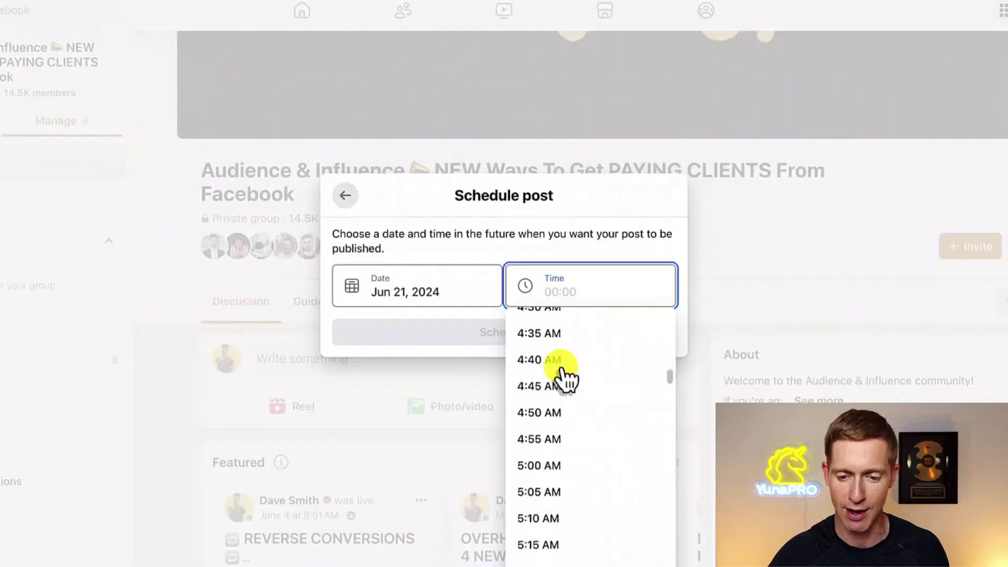
click(543, 390)
click(500, 332)
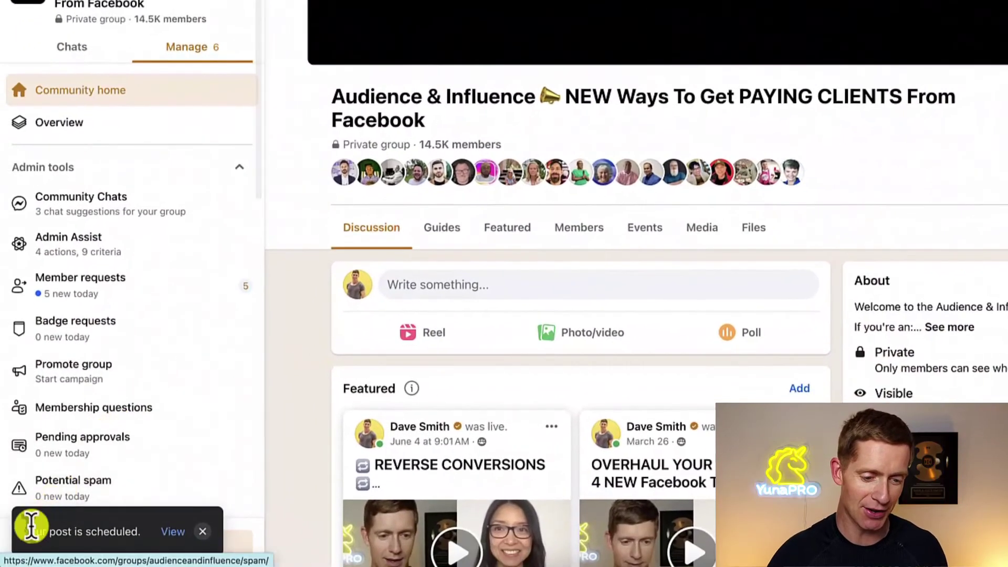
- View the group's scheduled posts from the scheduling notification, down to the purple "ALGORITHM NEWS" post
click(173, 533)
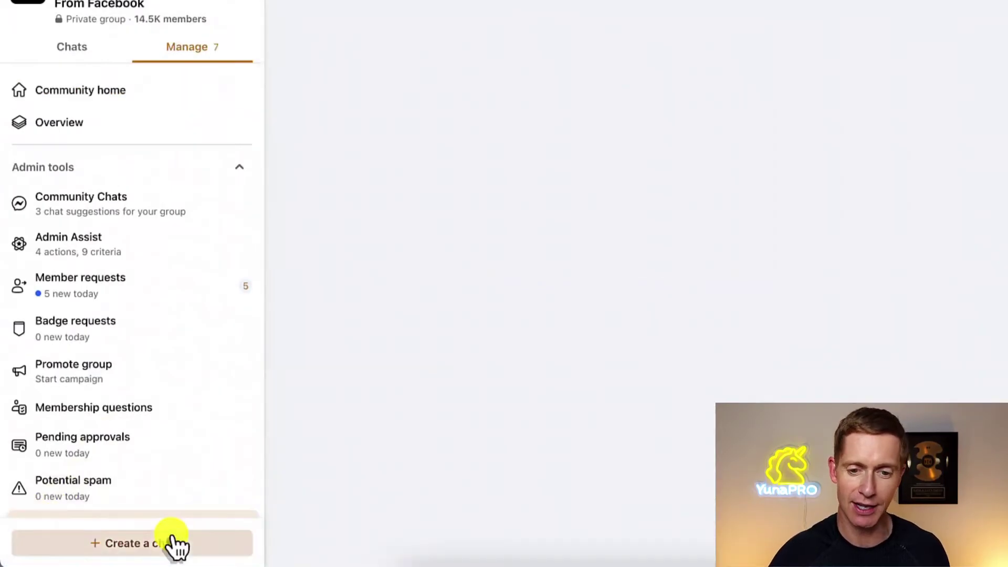
scroll(296, 315, down, 3)
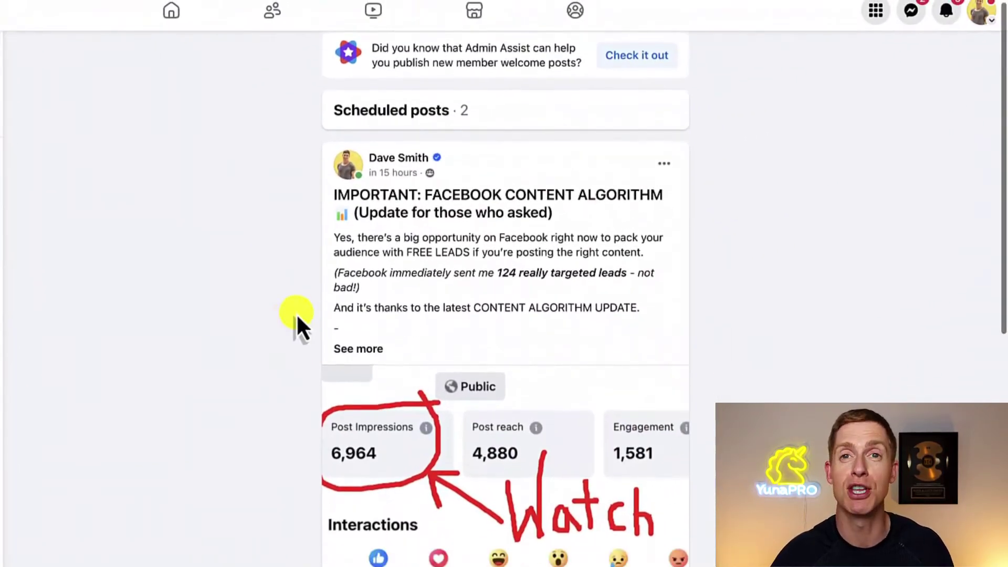
scroll(405, 223, down, 5)
scroll(405, 221, down, 4)
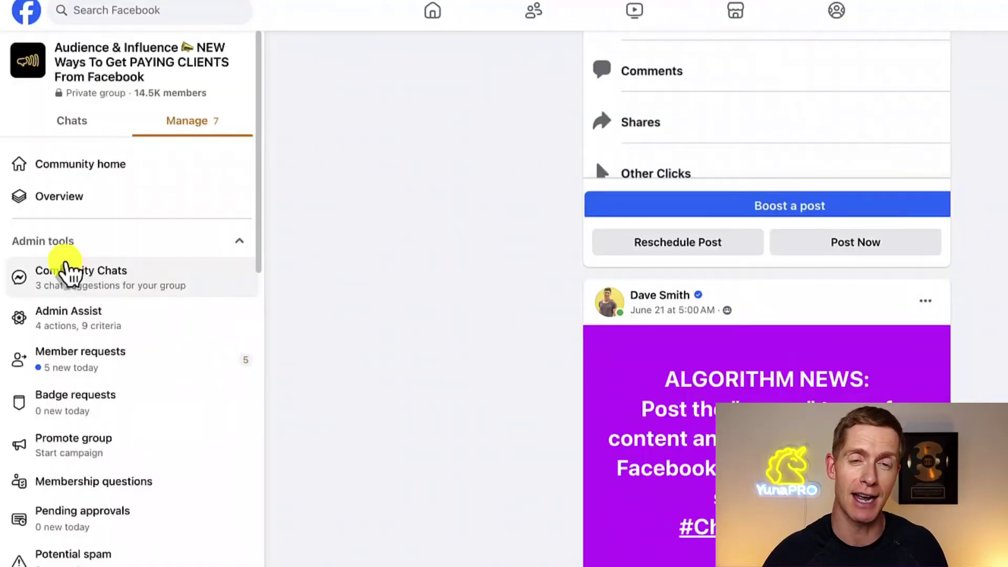
- Look at the group's potential spam page in the admin tools and return to the community home
scroll(66, 273, down, 5)
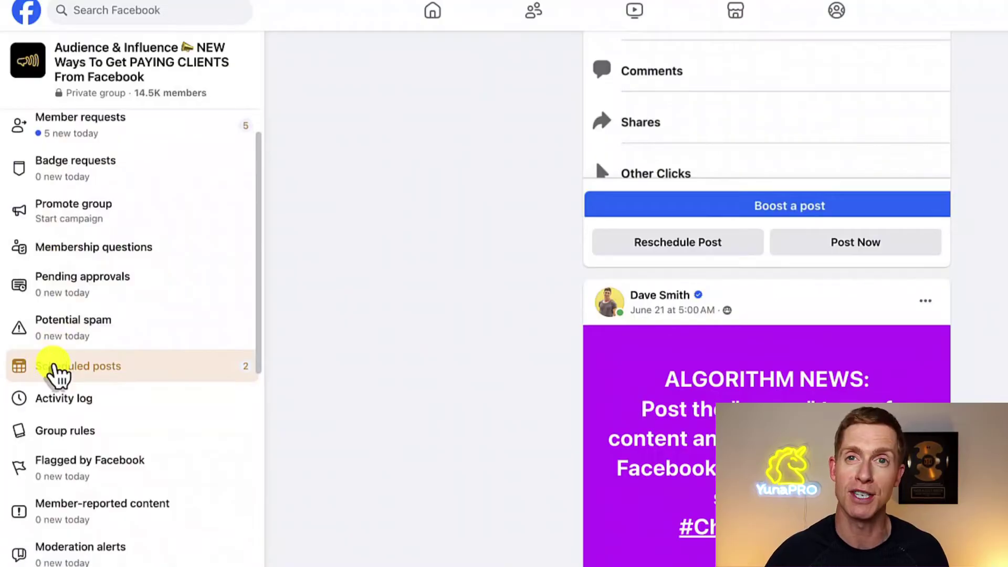
click(62, 336)
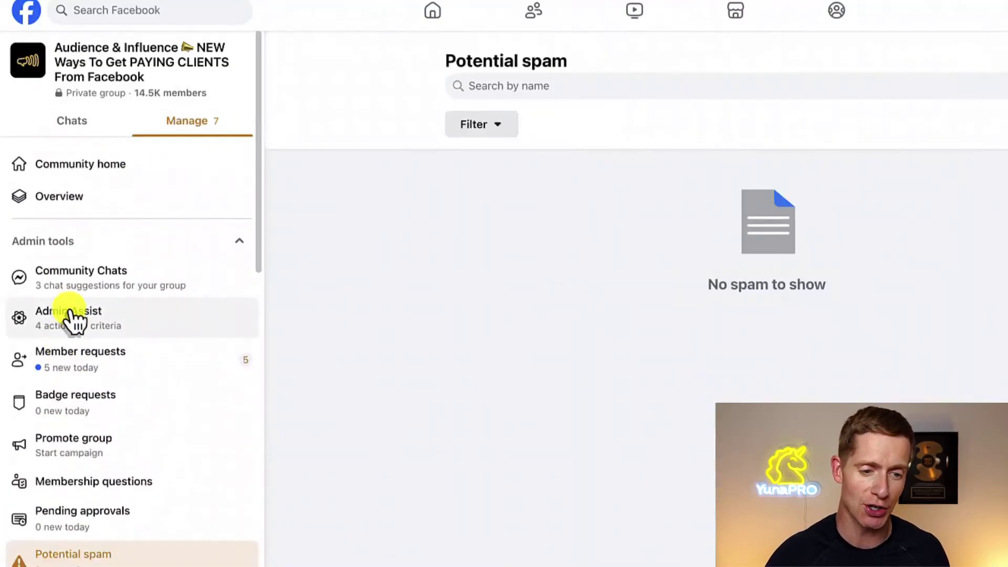
click(112, 164)
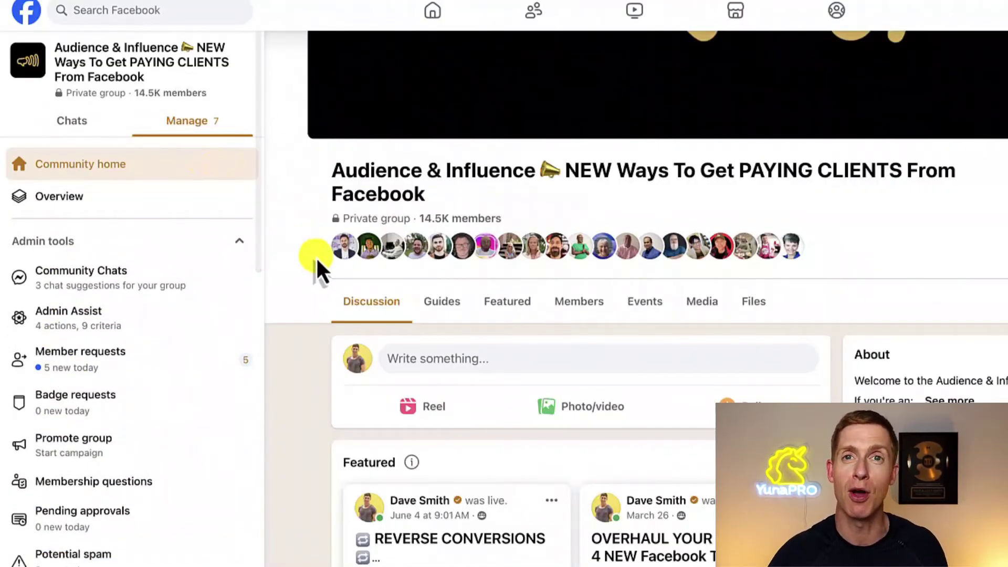
- Open the scheduled posts from the group's admin tools and find the "ALGORITHM NEWS" post
scroll(63, 352, down, 7)
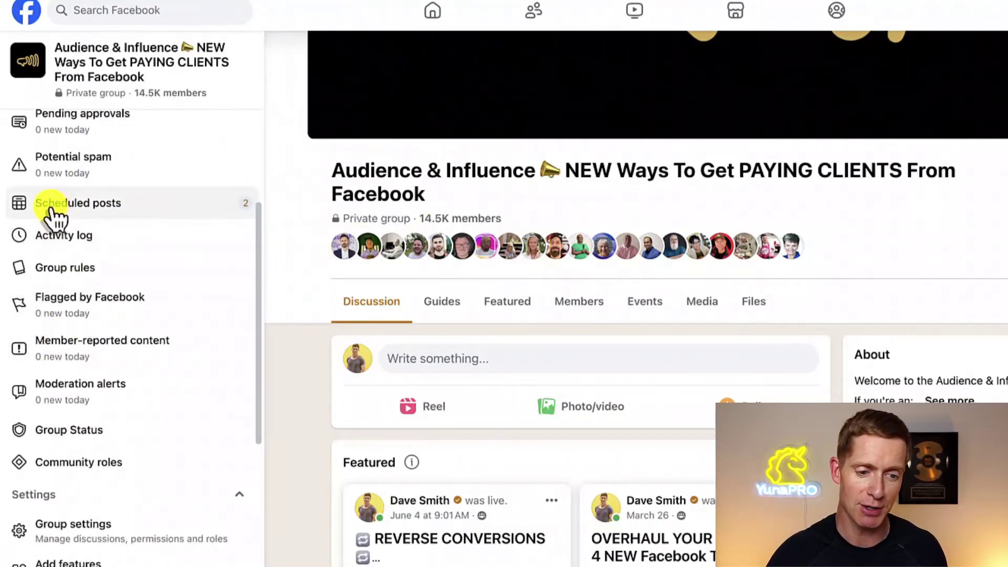
click(51, 213)
scroll(370, 319, down, 2)
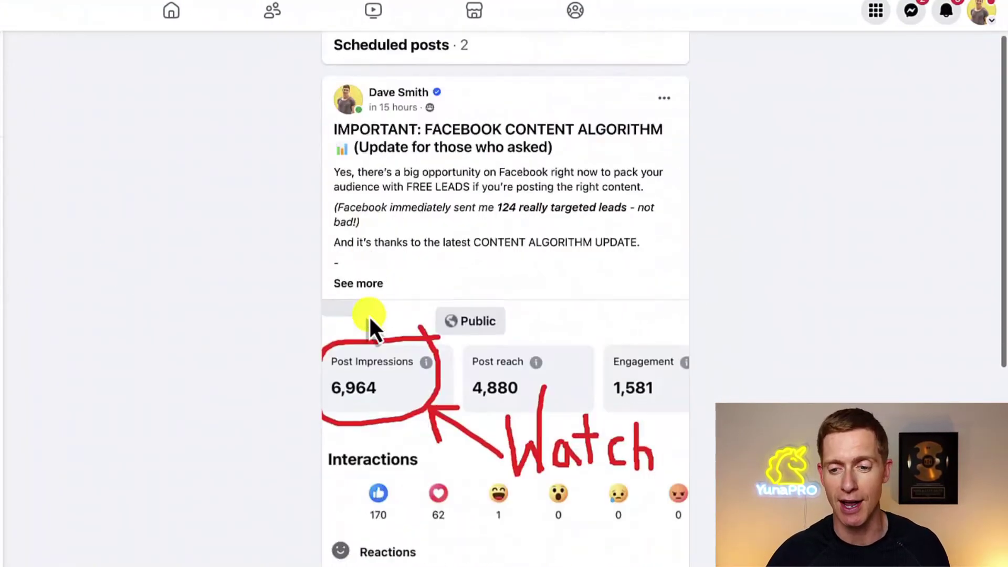
scroll(371, 321, down, 10)
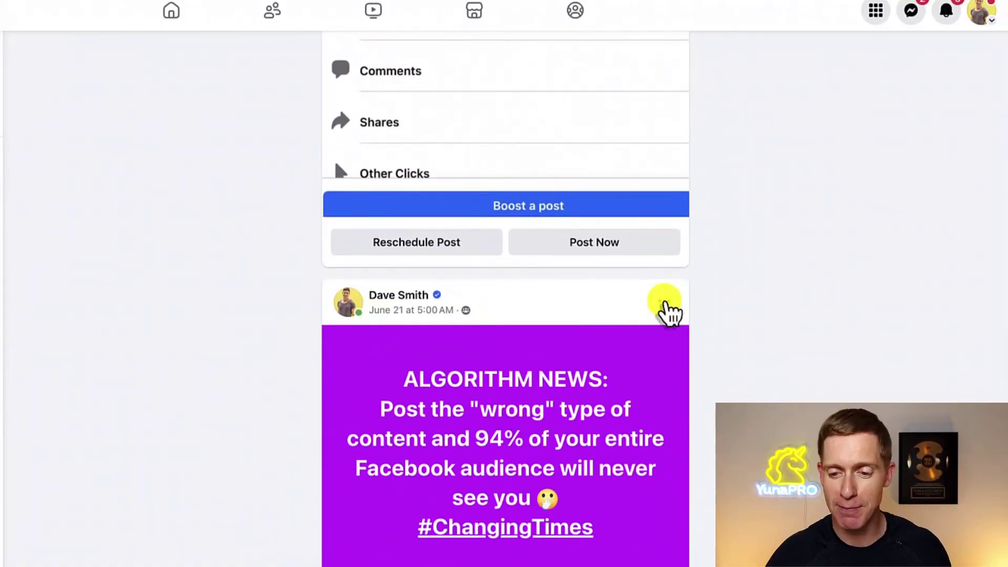
- Look at the rescheduling settings of the "ALGORITHM NEWS" post and close them without changing the date or time
click(665, 301)
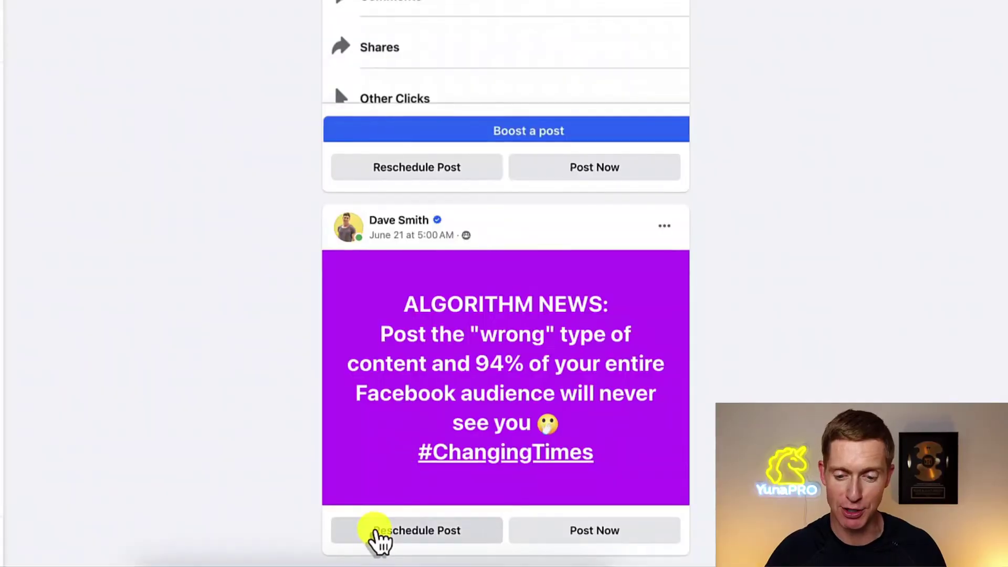
click(378, 539)
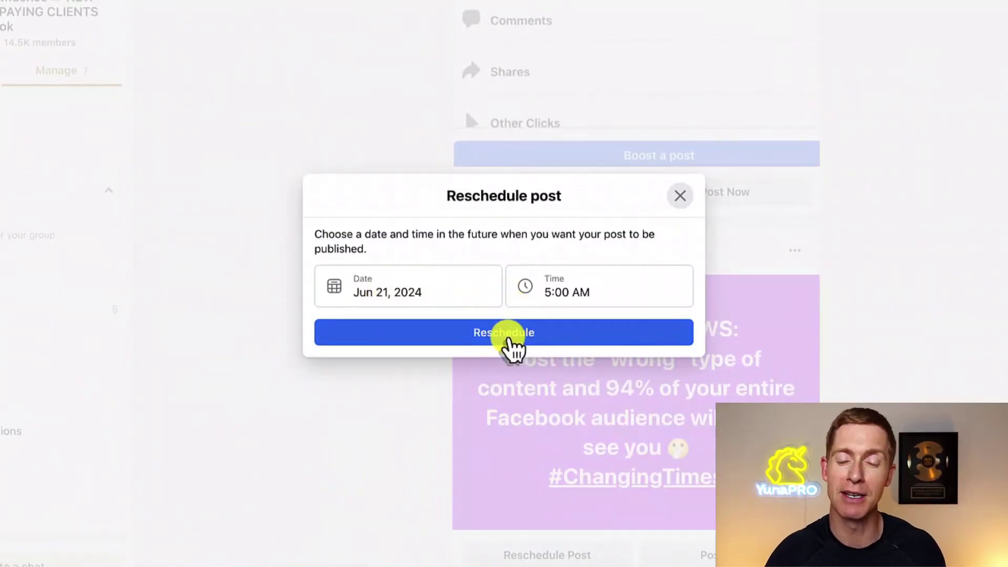
click(680, 198)
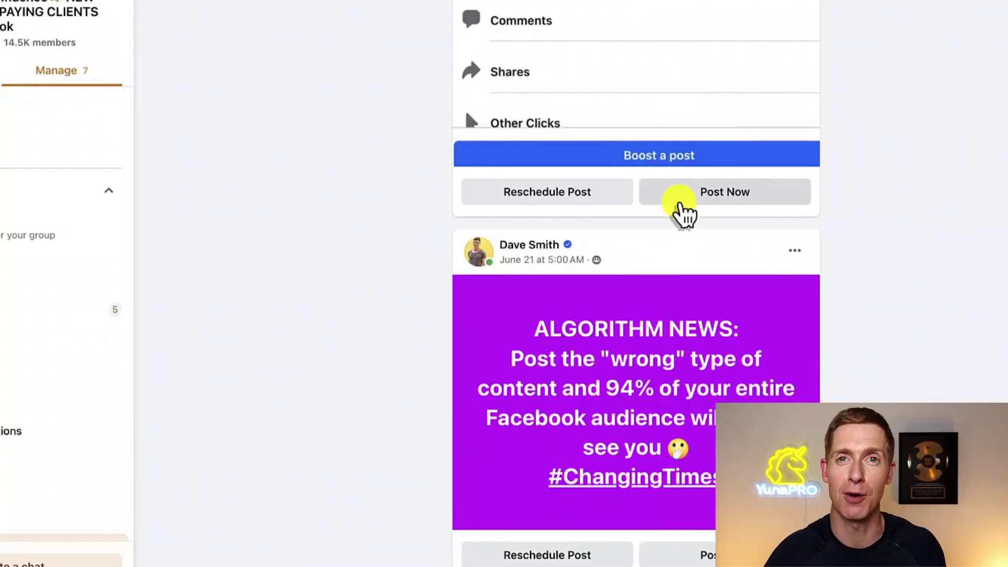